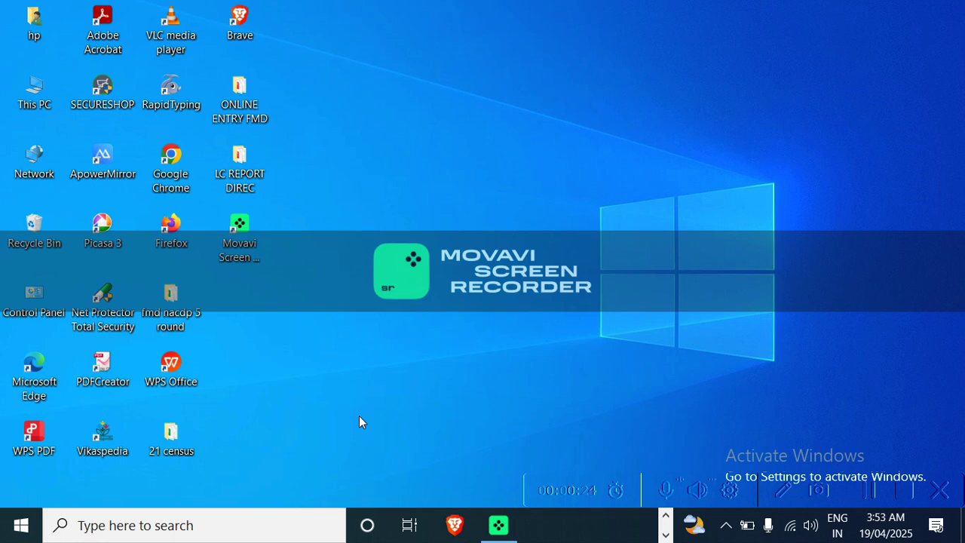
# Switch to Chrome, open the 21st Livestock Census site and log in with the prefilled credentials
pyautogui.click(669, 518)
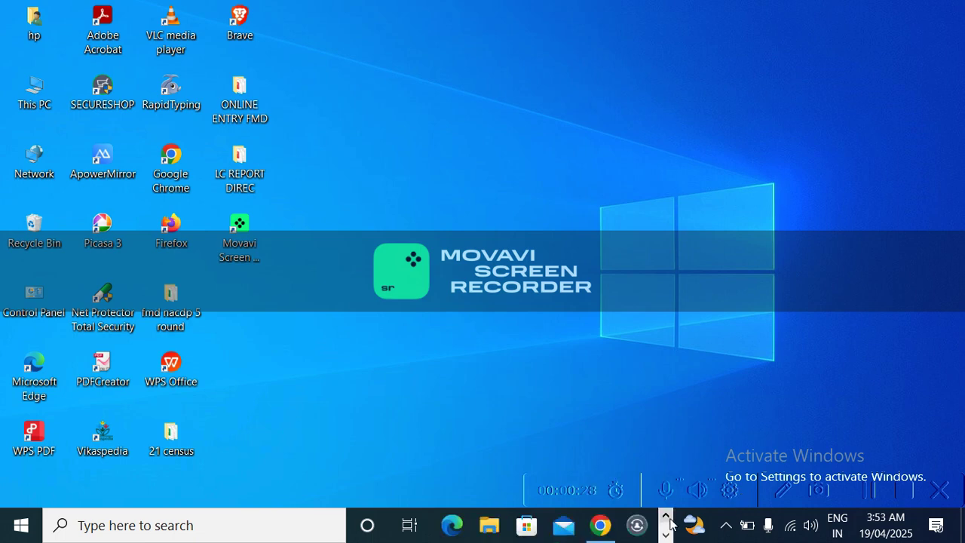
pyautogui.click(607, 529)
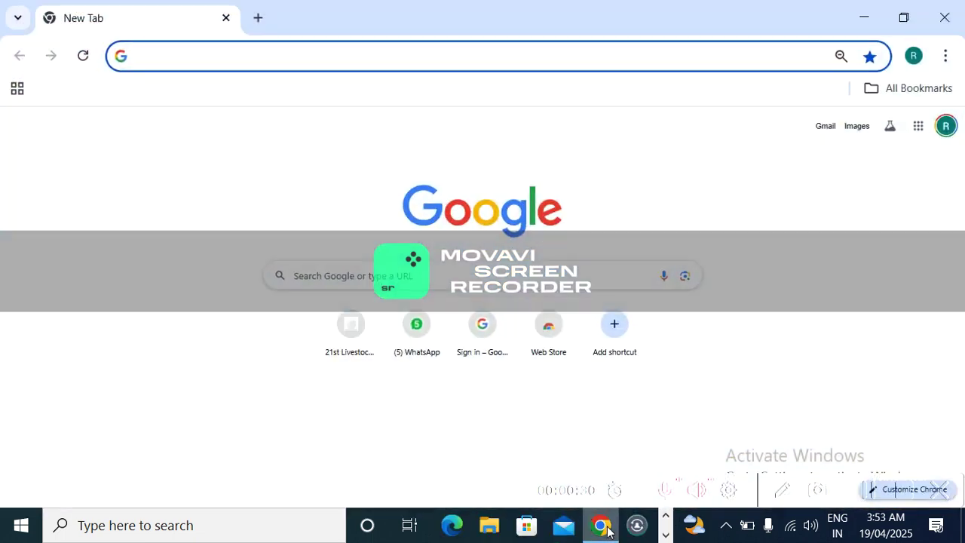
pyautogui.click(348, 331)
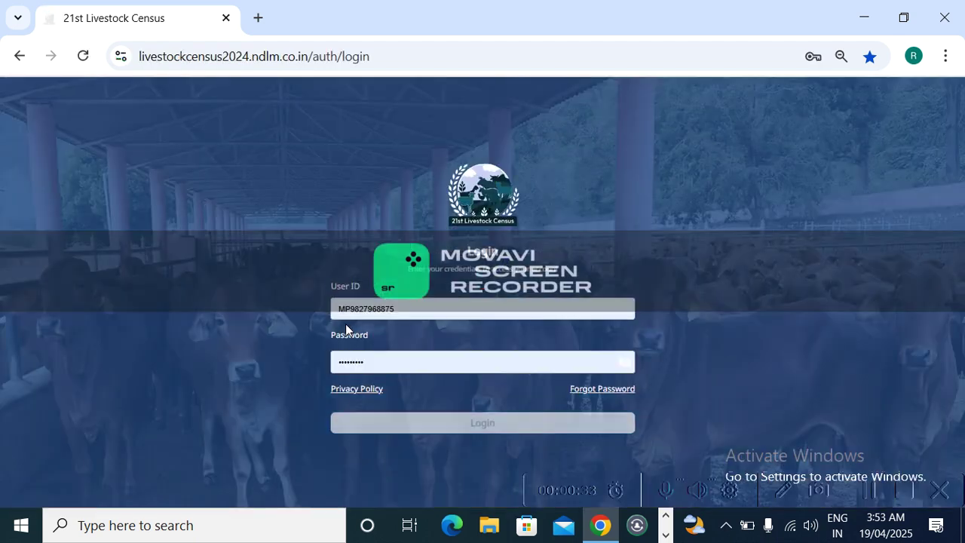
pyautogui.click(470, 415)
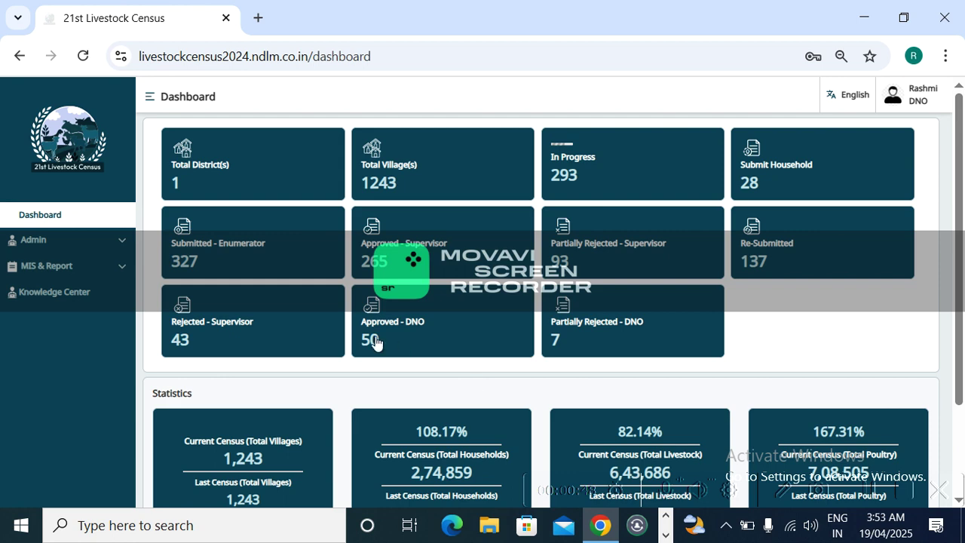
# Open the Census Livestock Report and set the species to Cattle
pyautogui.click(73, 275)
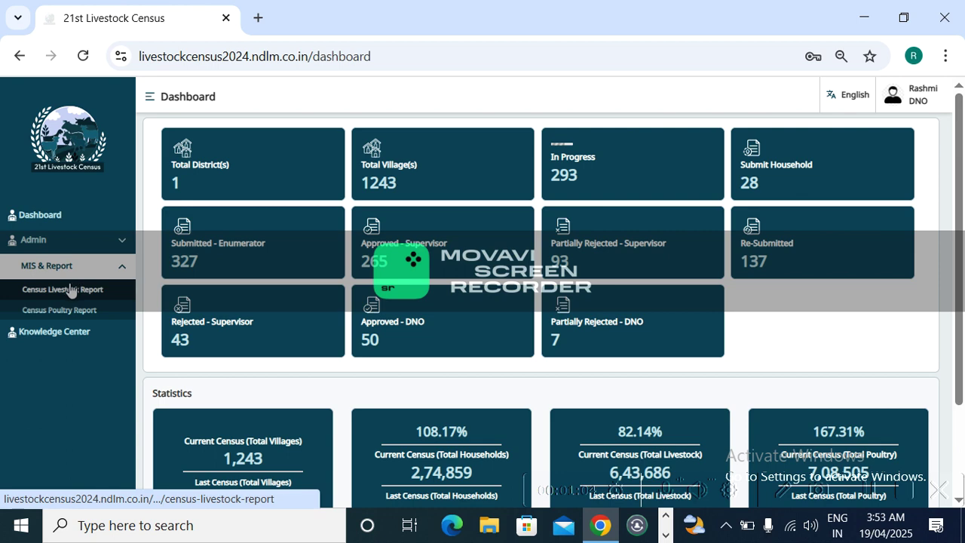
pyautogui.click(70, 291)
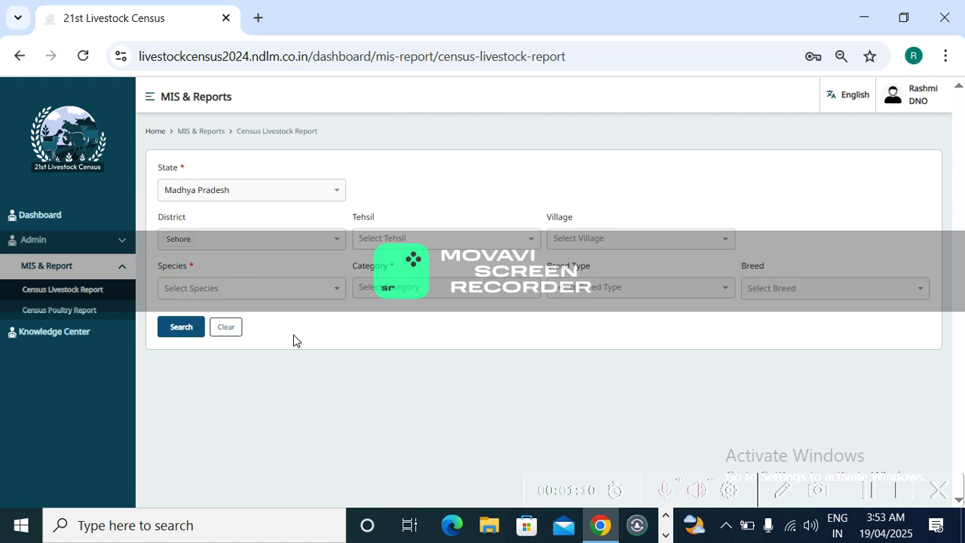
pyautogui.click(328, 291)
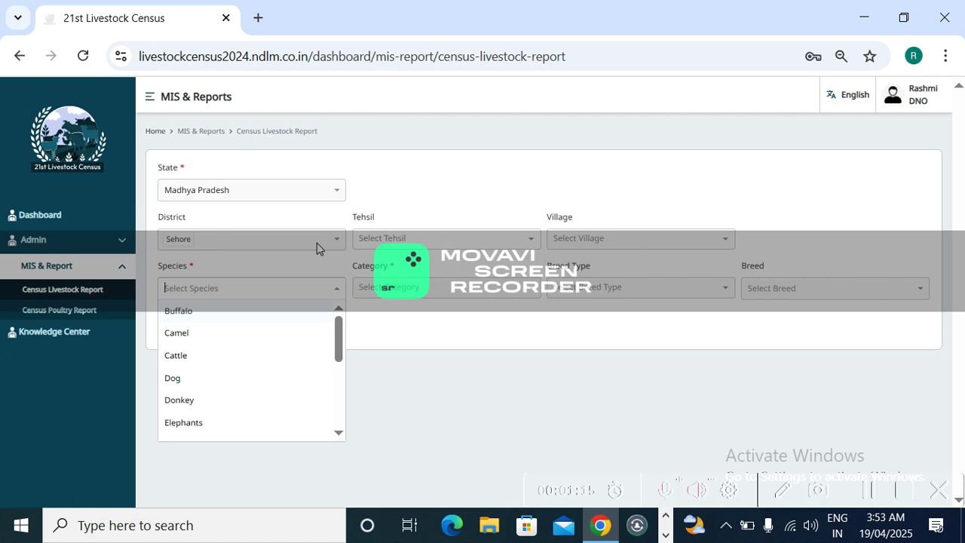
pyautogui.click(309, 263)
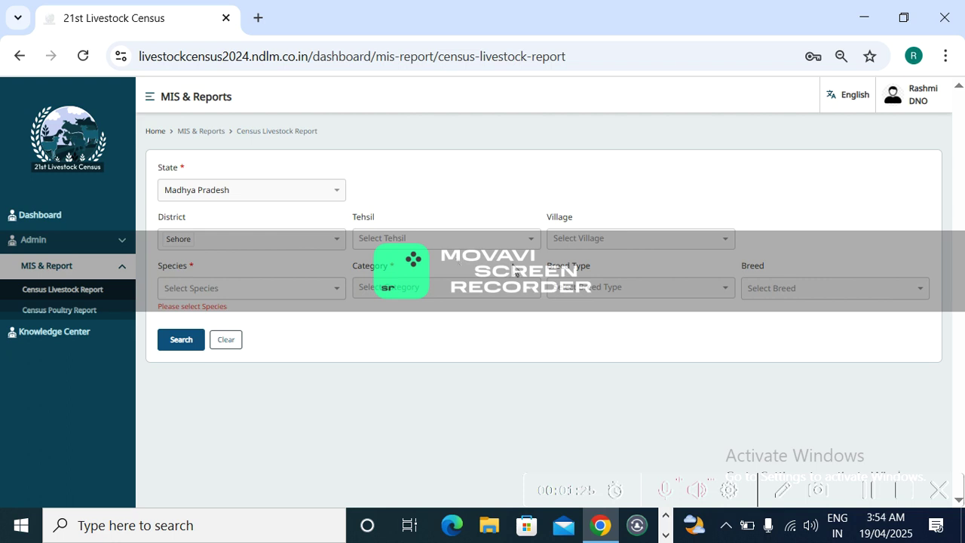
pyautogui.click(335, 295)
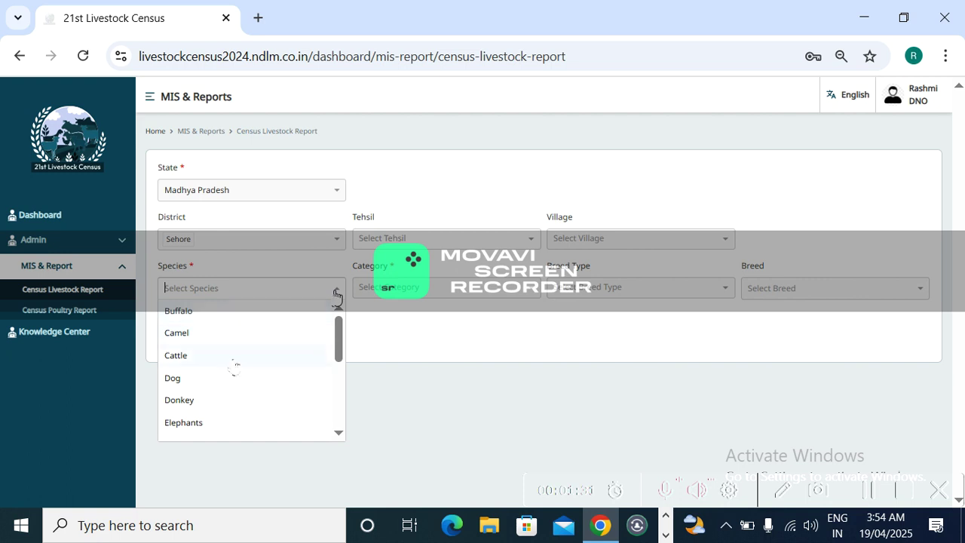
pyautogui.click(230, 364)
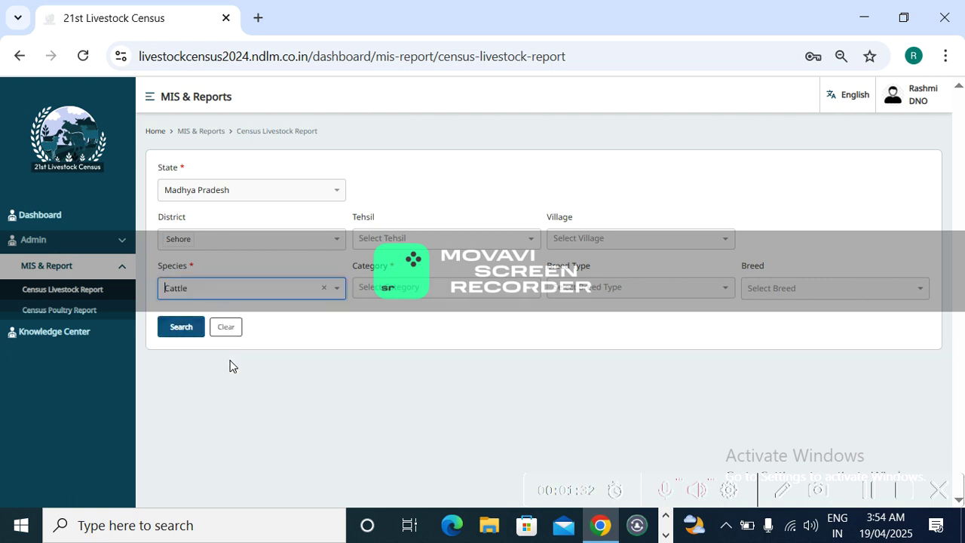
# Select all cattle categories (Exotic, Indigenous and Non-Descript) and run the report search
pyautogui.click(518, 297)
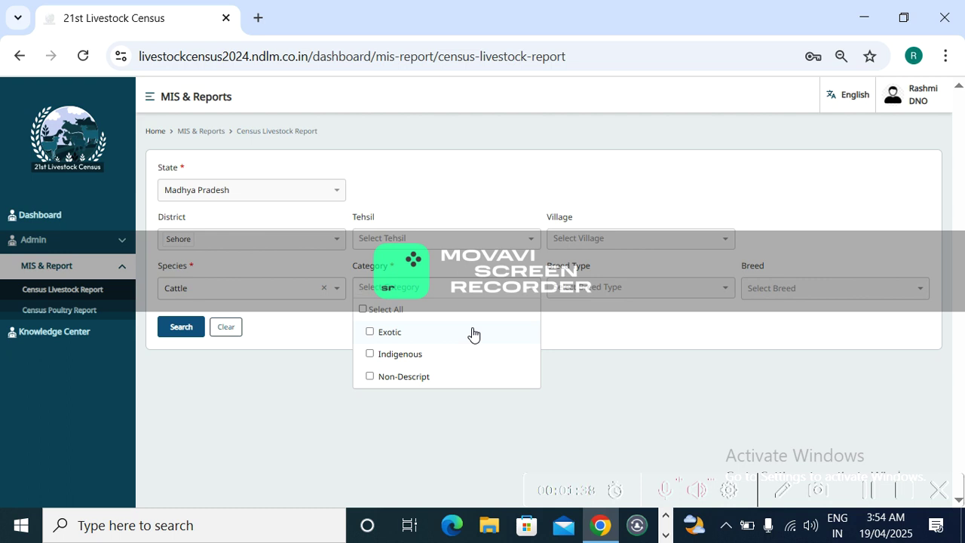
pyautogui.click(374, 311)
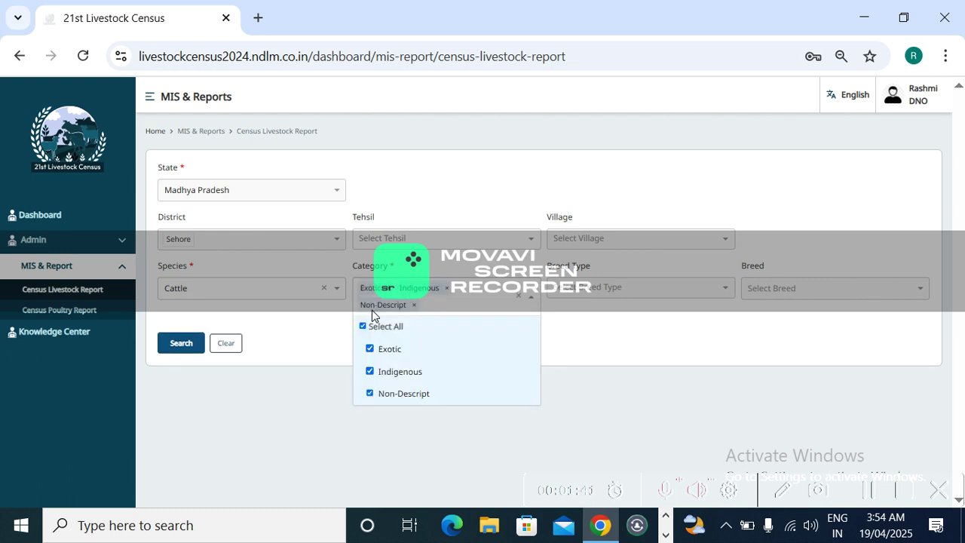
pyautogui.click(185, 345)
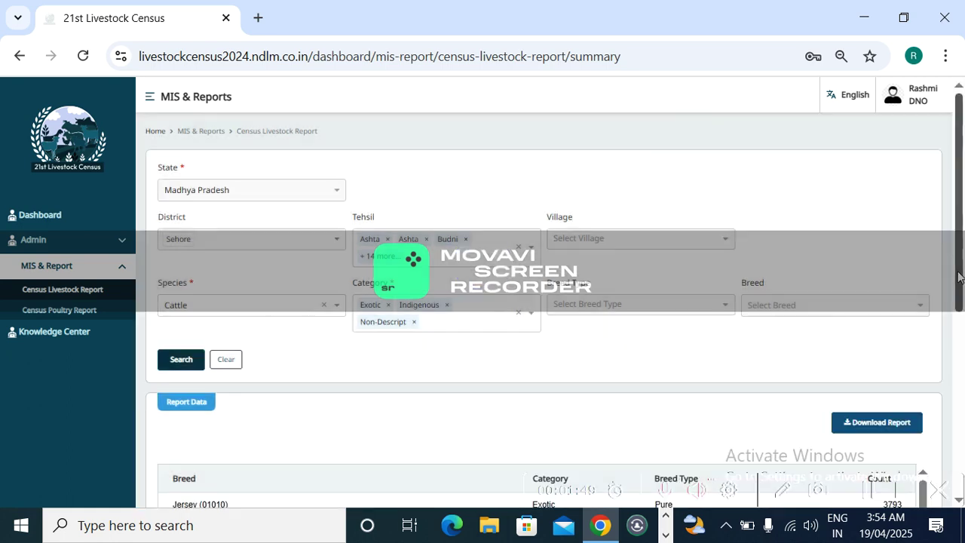
# Review the cattle breed table, download the report and dismiss the download notice
pyautogui.moveTo(960, 277); pyautogui.dragTo(960, 475)
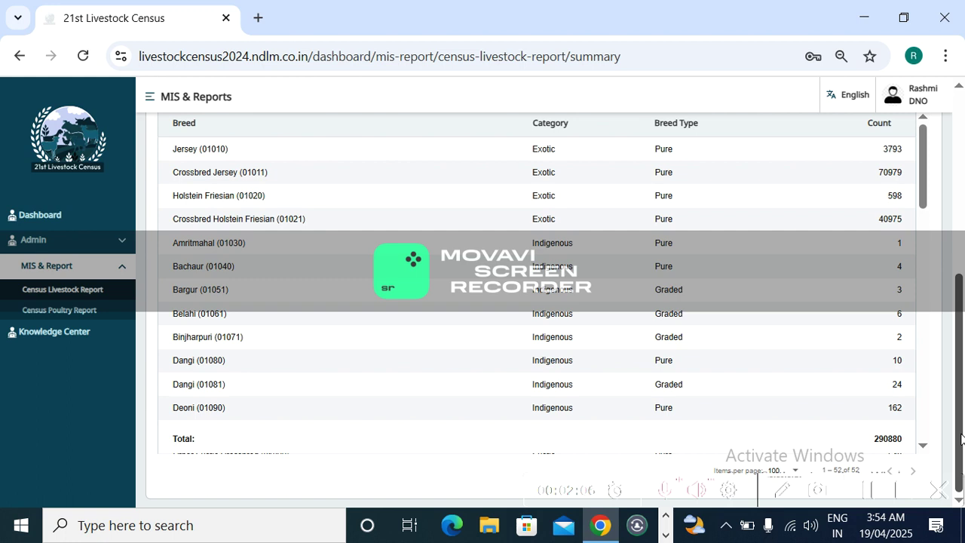
pyautogui.moveTo(961, 438); pyautogui.dragTo(956, 336)
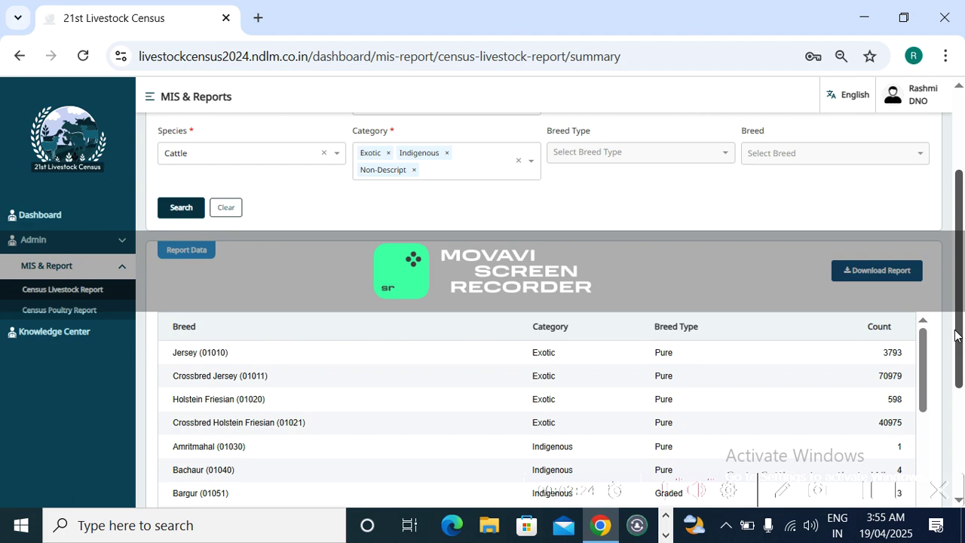
pyautogui.moveTo(955, 335); pyautogui.dragTo(964, 418)
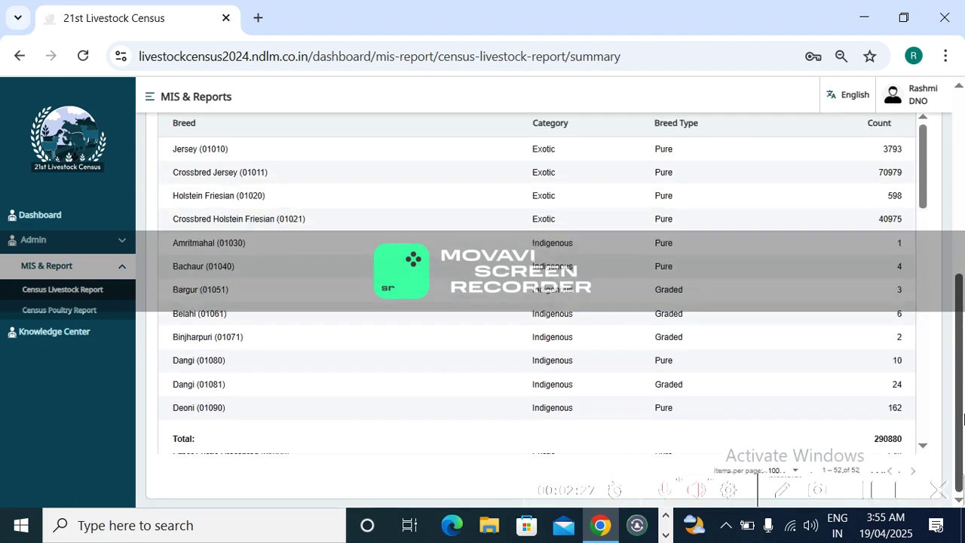
pyautogui.scroll(5, 963, 418)
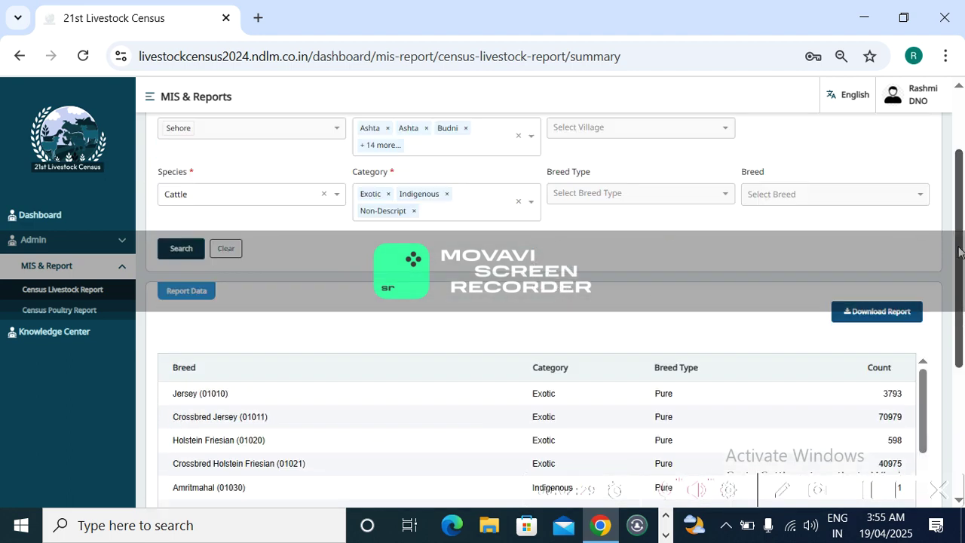
pyautogui.click(866, 424)
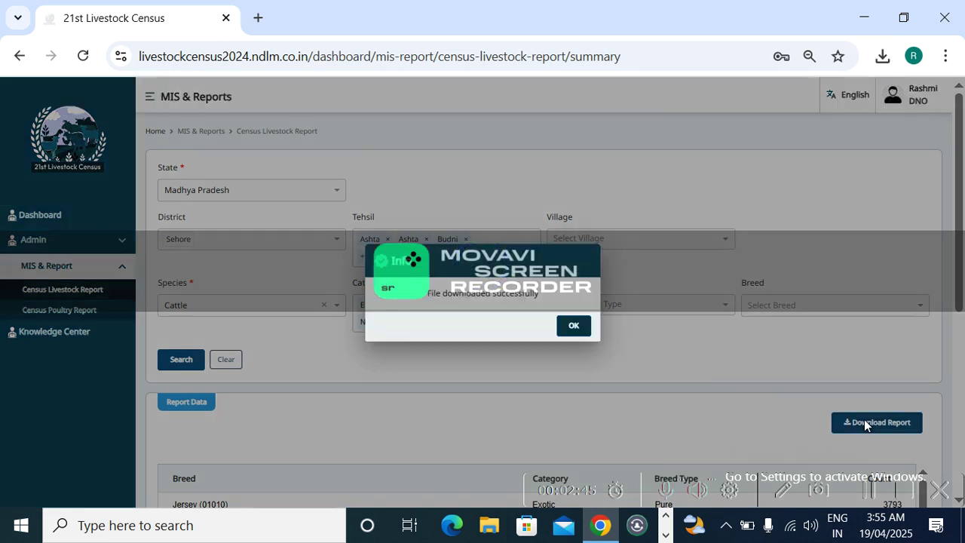
pyautogui.click(573, 327)
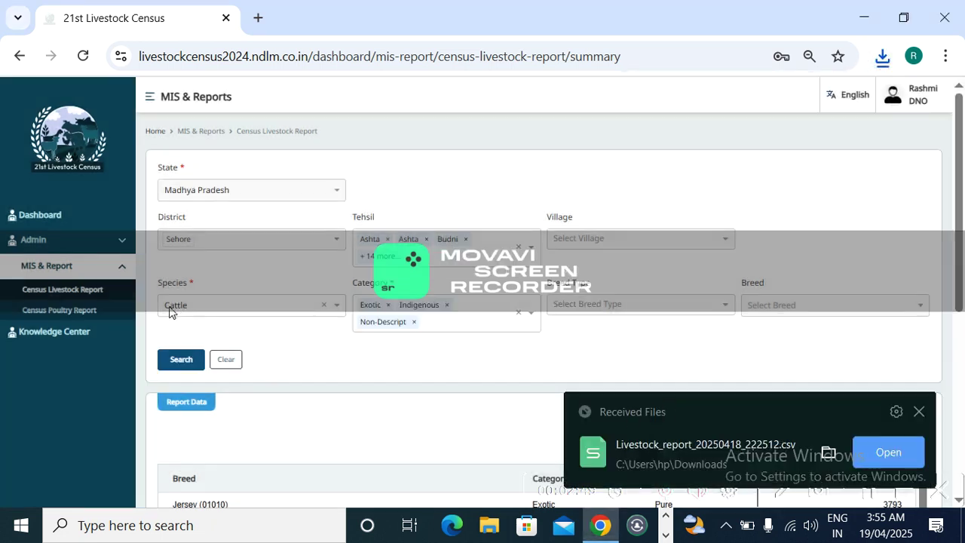
# Open the Census Poultry Report and search for the species Fowl with all categories selected
pyautogui.click(87, 309)
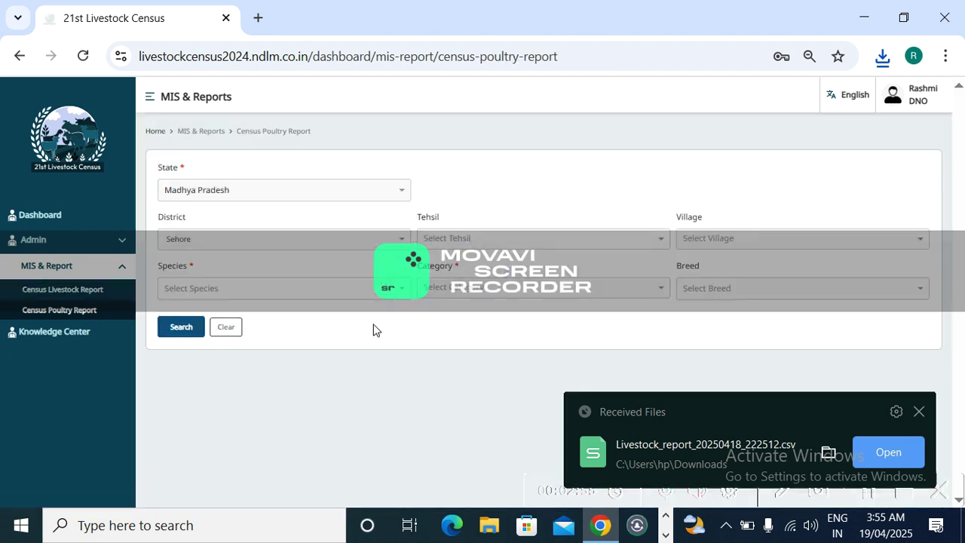
pyautogui.click(398, 291)
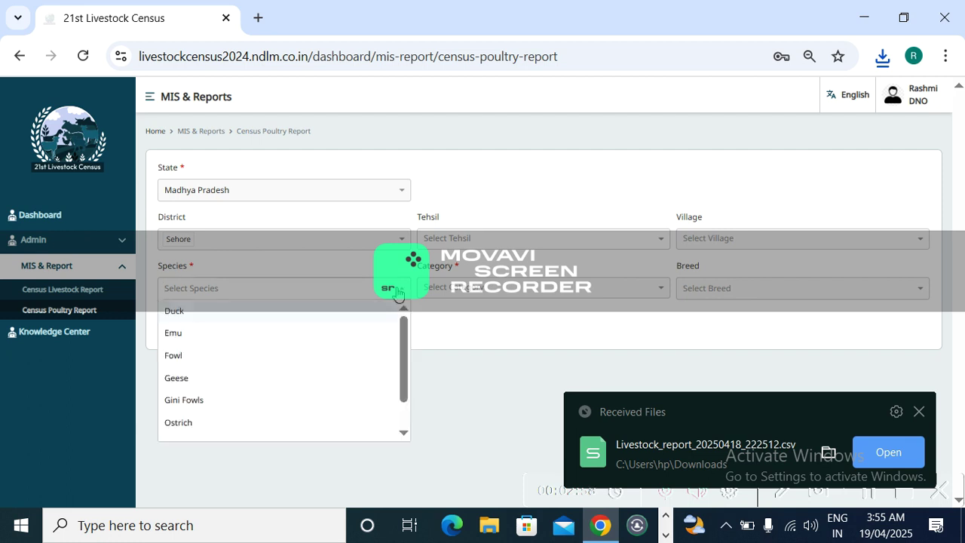
pyautogui.click(259, 357)
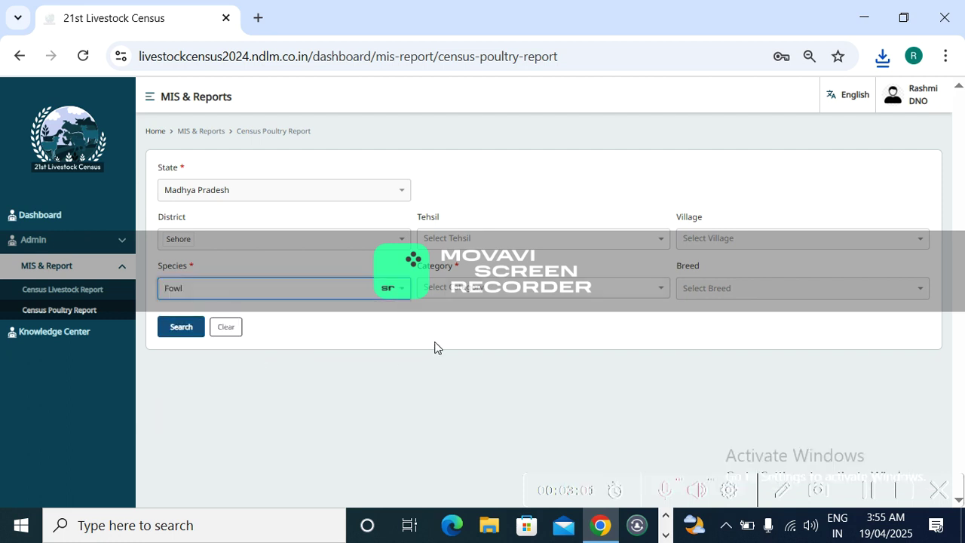
pyautogui.click(581, 293)
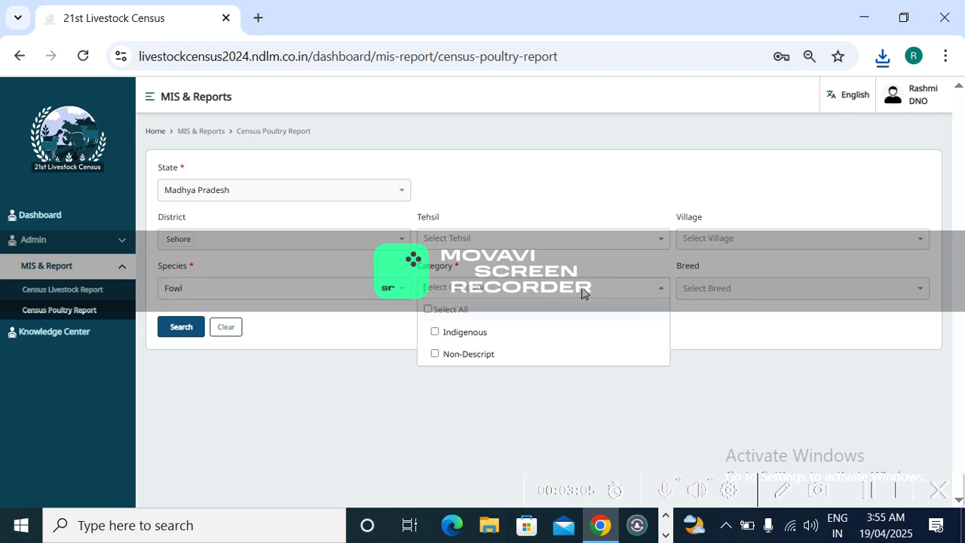
pyautogui.click(528, 312)
pyautogui.click(180, 329)
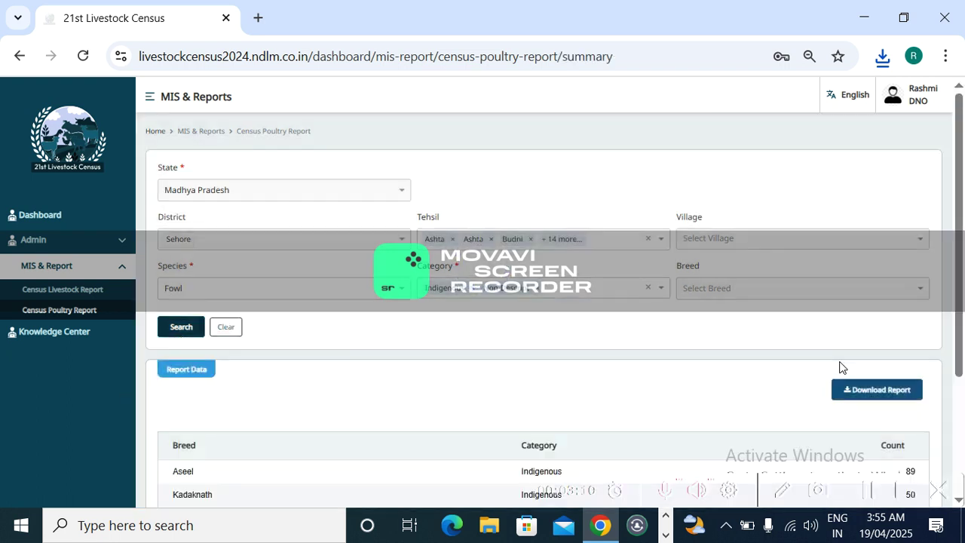
# Try to download the Fowl report covering all categories
pyautogui.moveTo(957, 329); pyautogui.dragTo(955, 443)
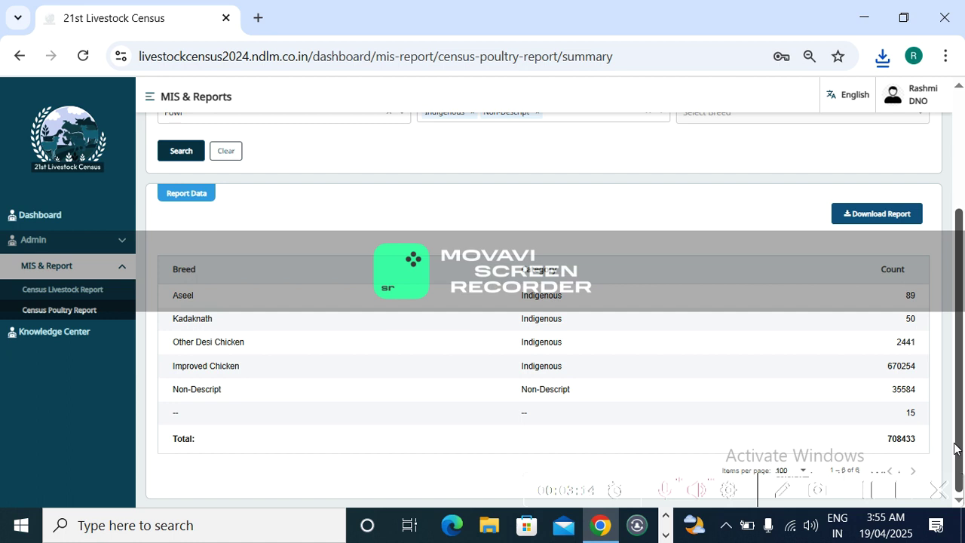
pyautogui.click(863, 214)
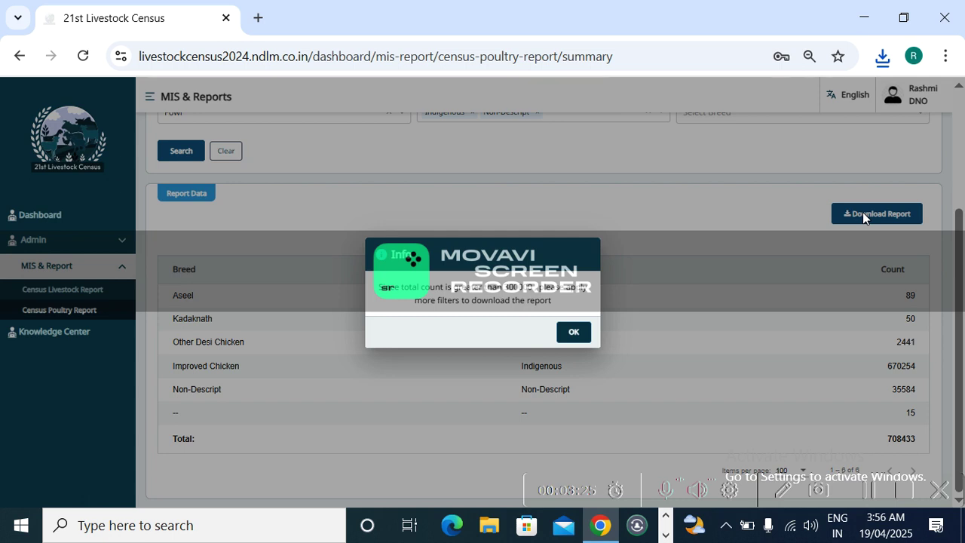
pyautogui.click(573, 333)
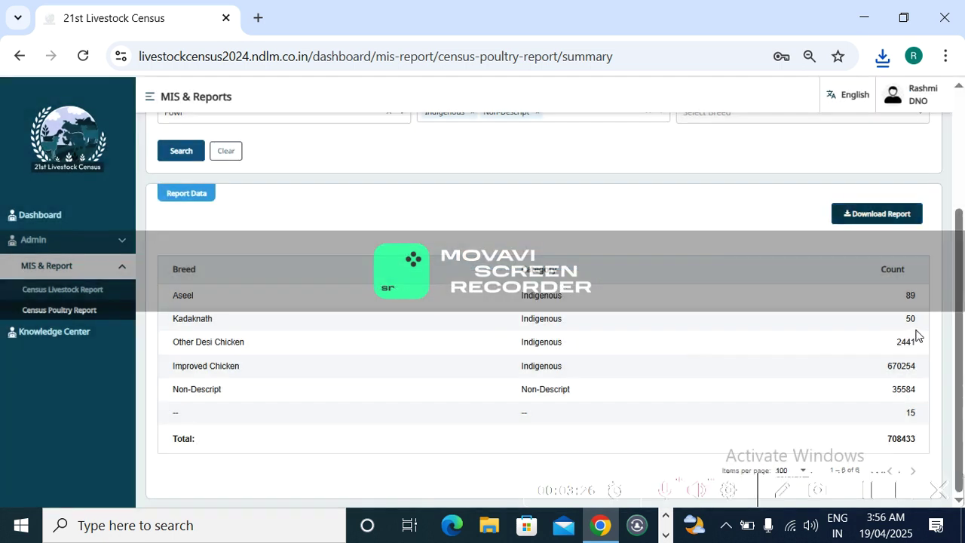
# Clear the category filter of the poultry report and select all categories again
pyautogui.moveTo(957, 323); pyautogui.dragTo(960, 200)
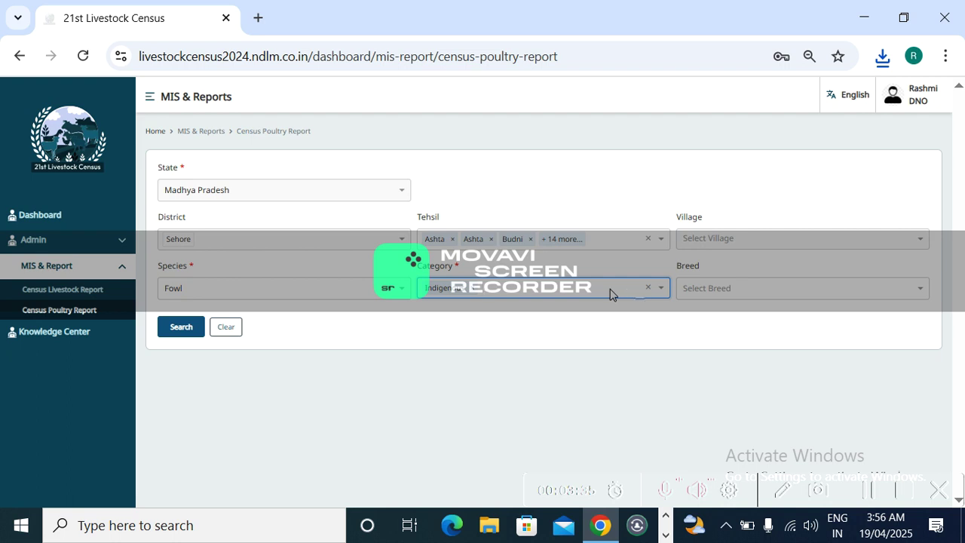
pyautogui.click(648, 288)
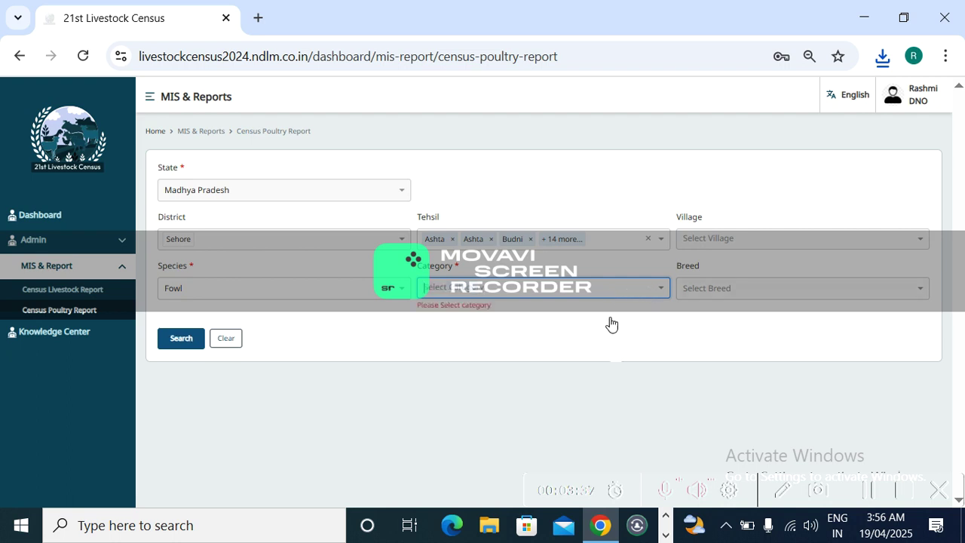
pyautogui.click(584, 317)
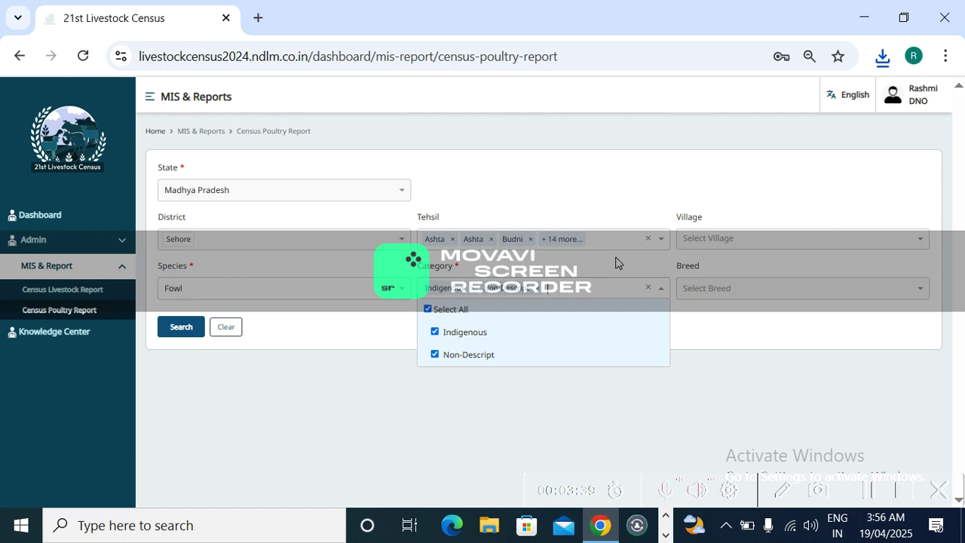
# Look through the tehsils selected in the poultry report's Tehsil filter
pyautogui.click(663, 239)
pyautogui.click(662, 240)
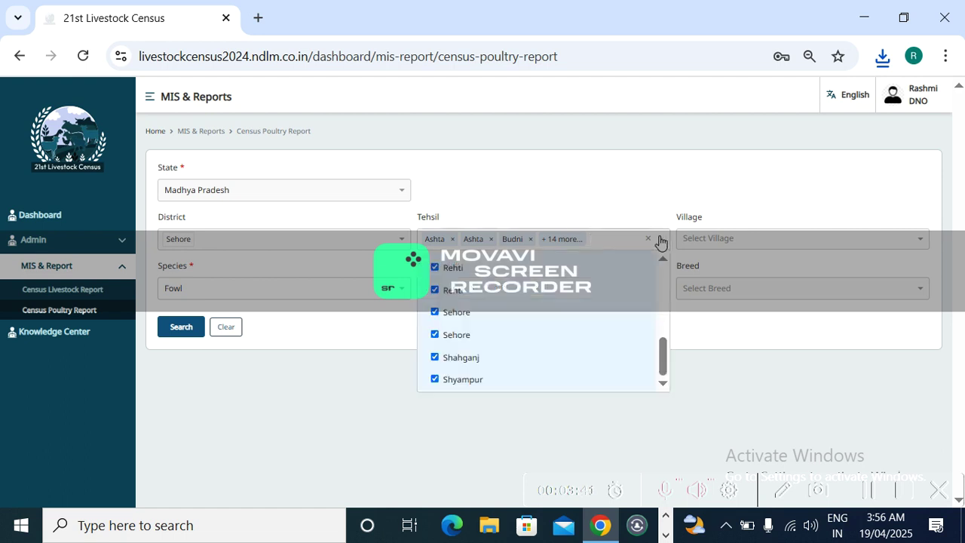
pyautogui.moveTo(666, 352); pyautogui.dragTo(668, 317)
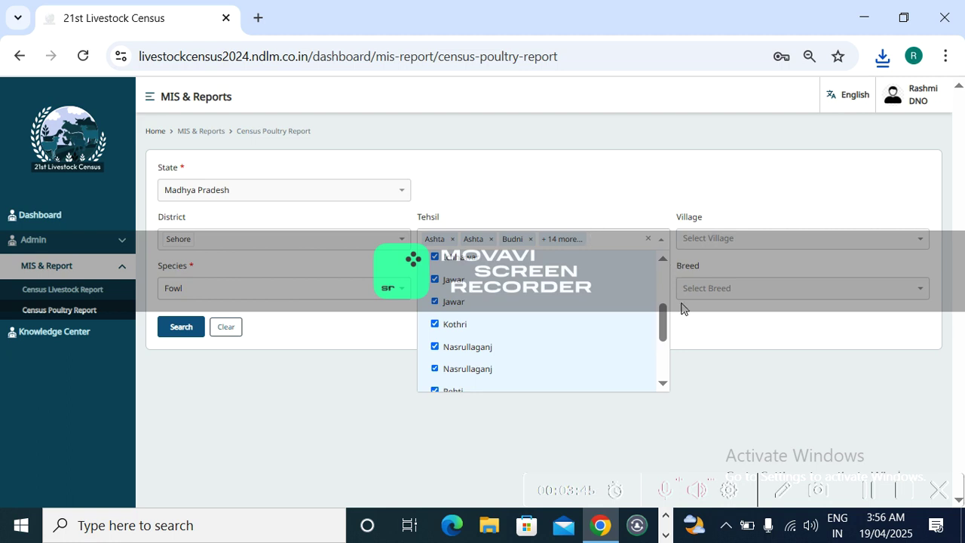
pyautogui.click(705, 373)
# Remove Non-Descript from the category filter, keeping only Indigenous, and rerun the Fowl search
pyautogui.click(661, 290)
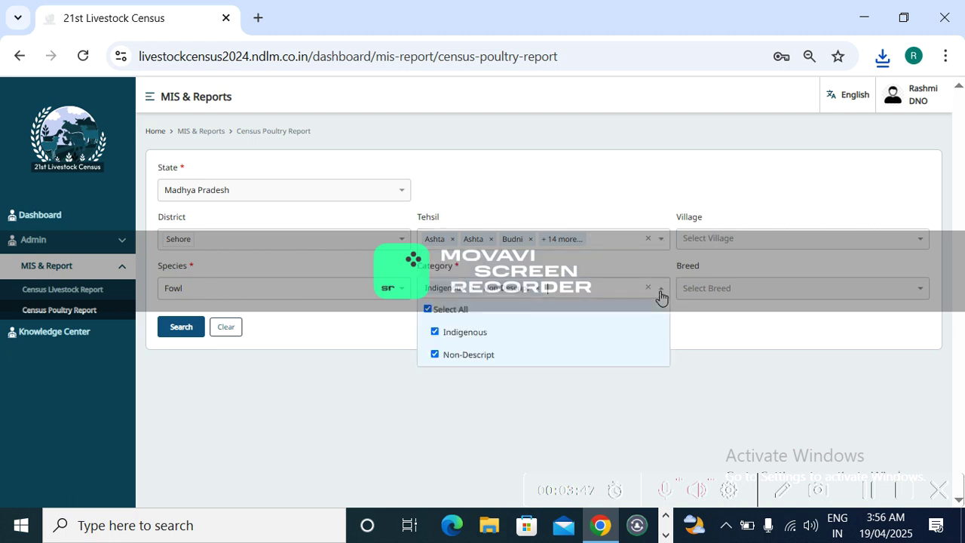
pyautogui.click(537, 288)
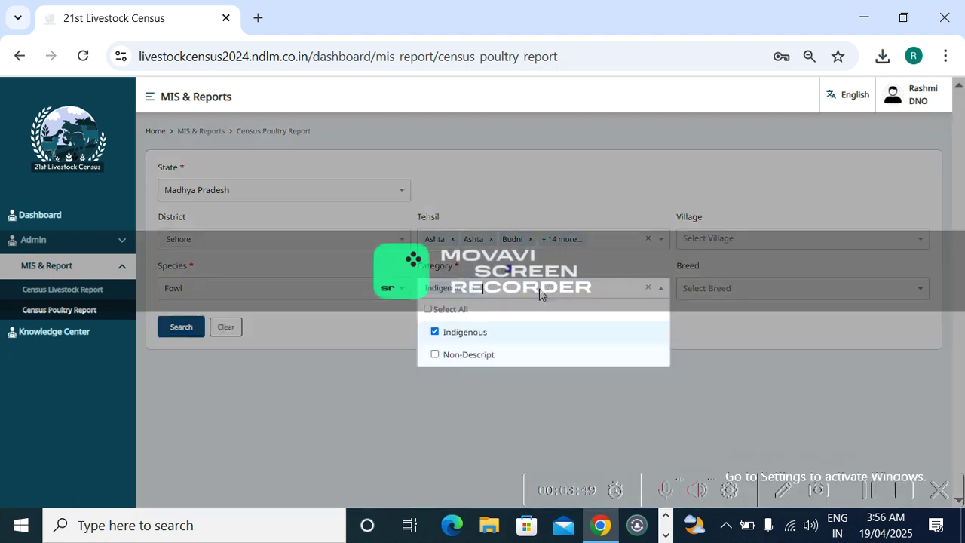
pyautogui.click(179, 327)
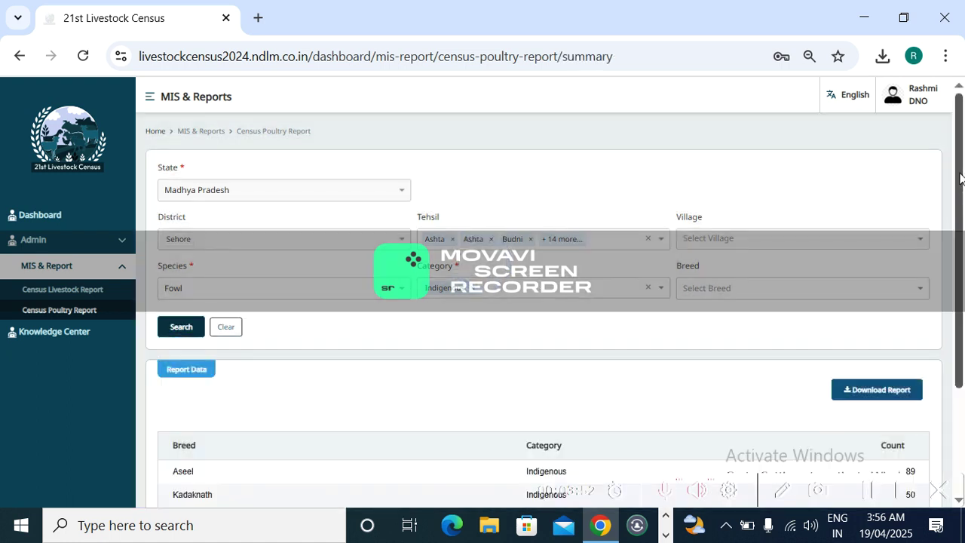
# Try to download the Fowl report for the Indigenous category
pyautogui.moveTo(962, 178); pyautogui.dragTo(963, 347)
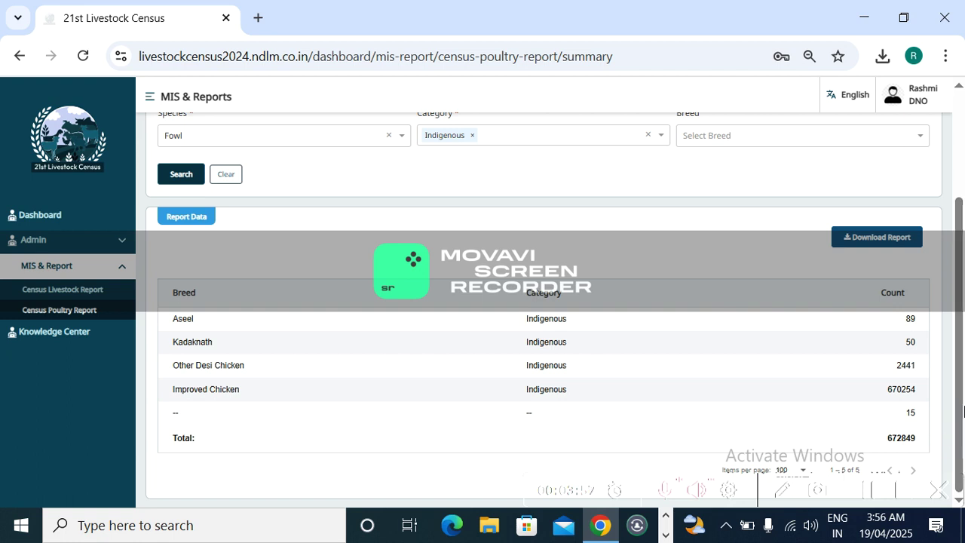
pyautogui.click(869, 235)
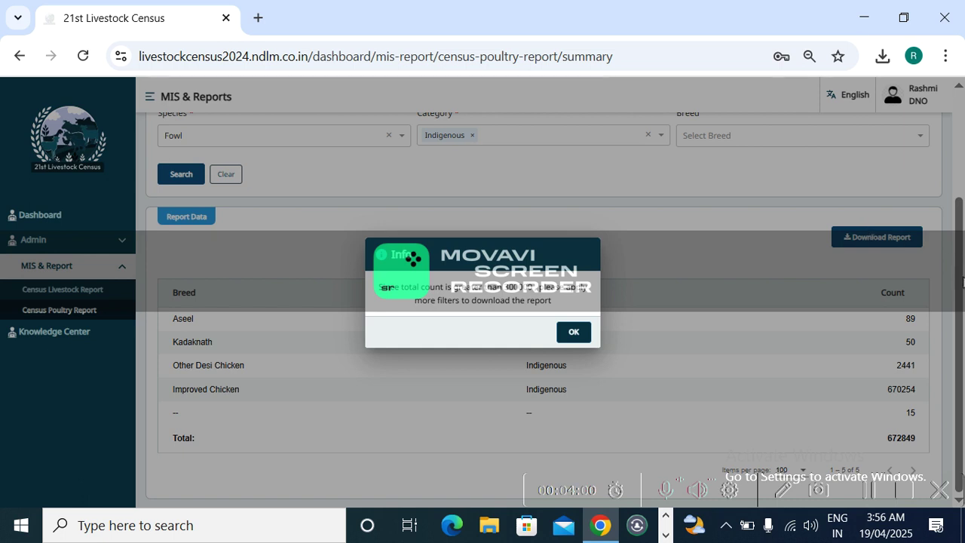
pyautogui.click(574, 333)
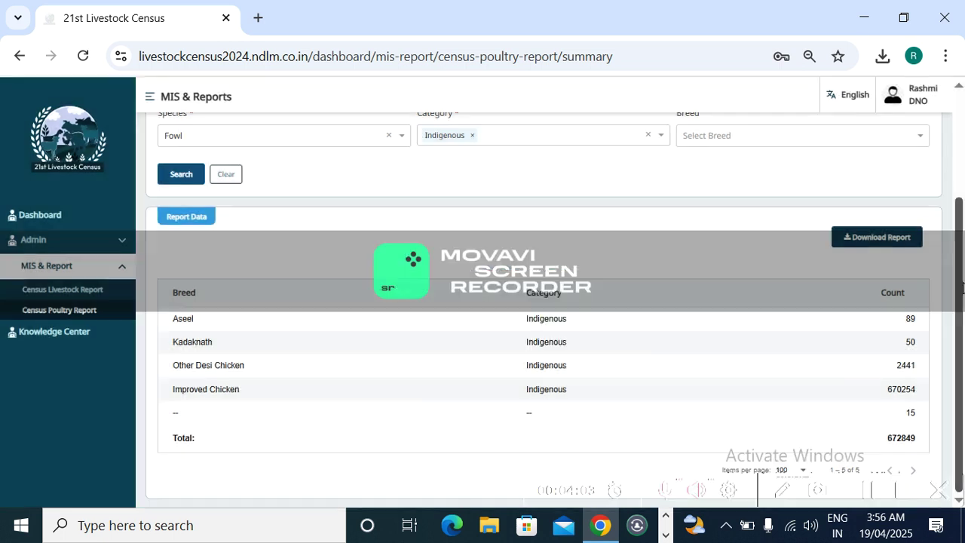
# Replace Indigenous with Non-Descript in the poultry report's category filter and rerun the Fowl search
pyautogui.scroll(3, 710, 215)
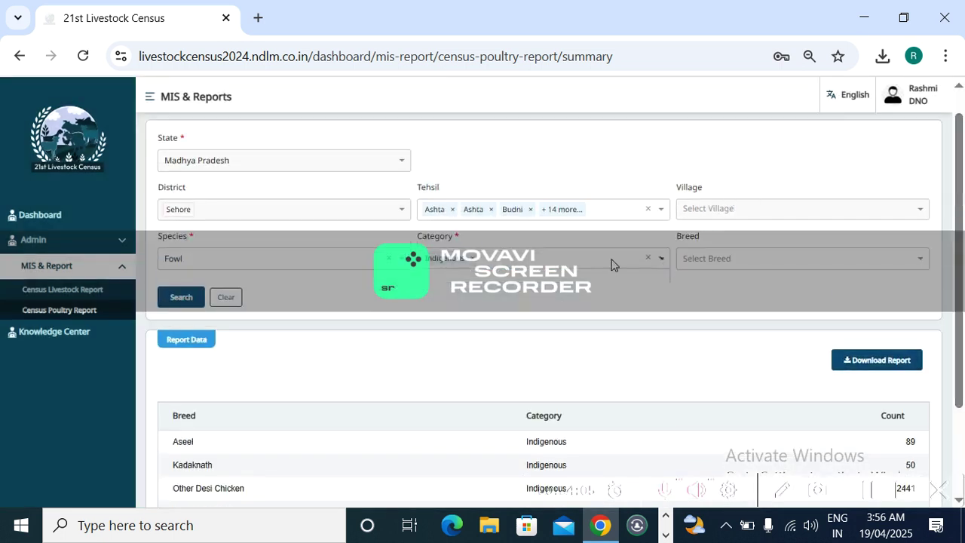
pyautogui.click(491, 267)
pyautogui.click(469, 261)
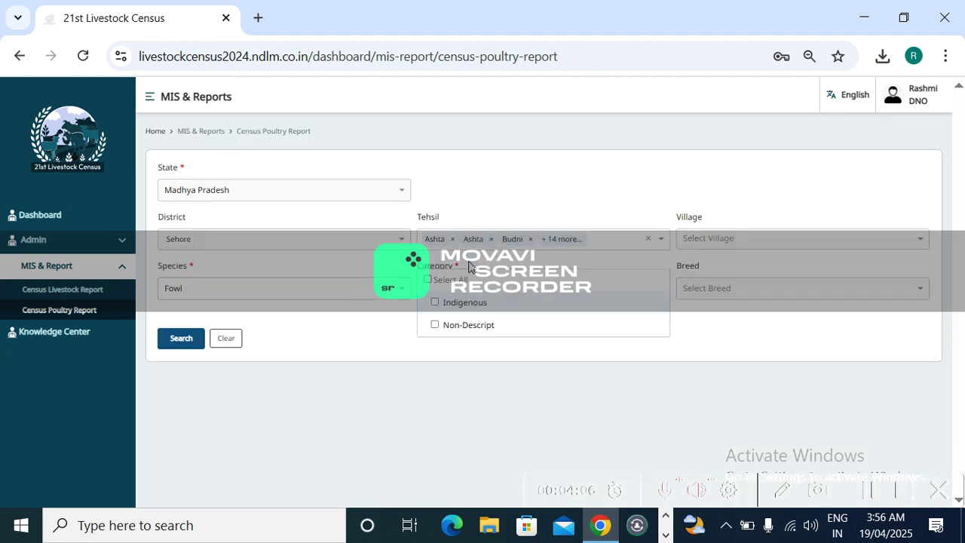
pyautogui.click(441, 335)
pyautogui.click(182, 333)
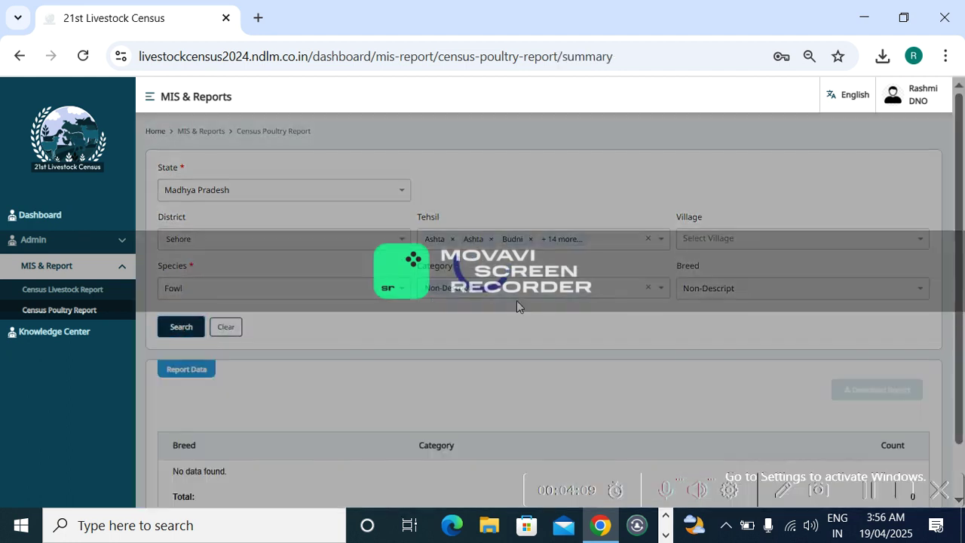
# Download the Fowl report for the Non-Descript category and dismiss the download message
pyautogui.scroll(-2, 959, 339)
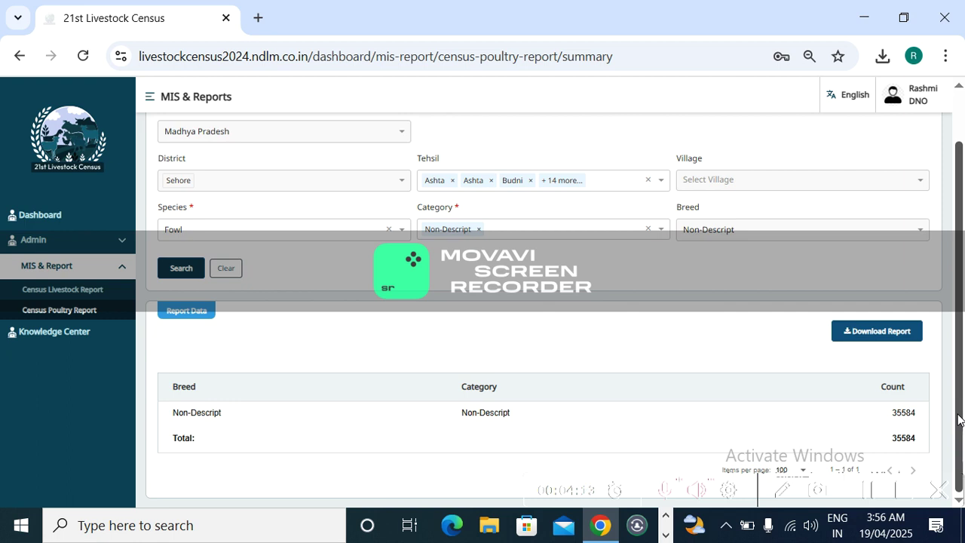
pyautogui.click(864, 329)
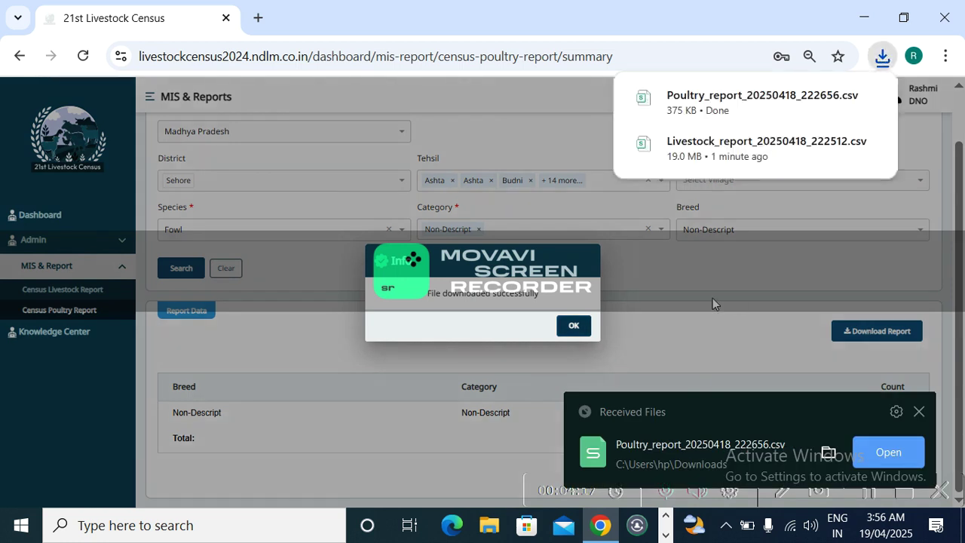
pyautogui.click(713, 303)
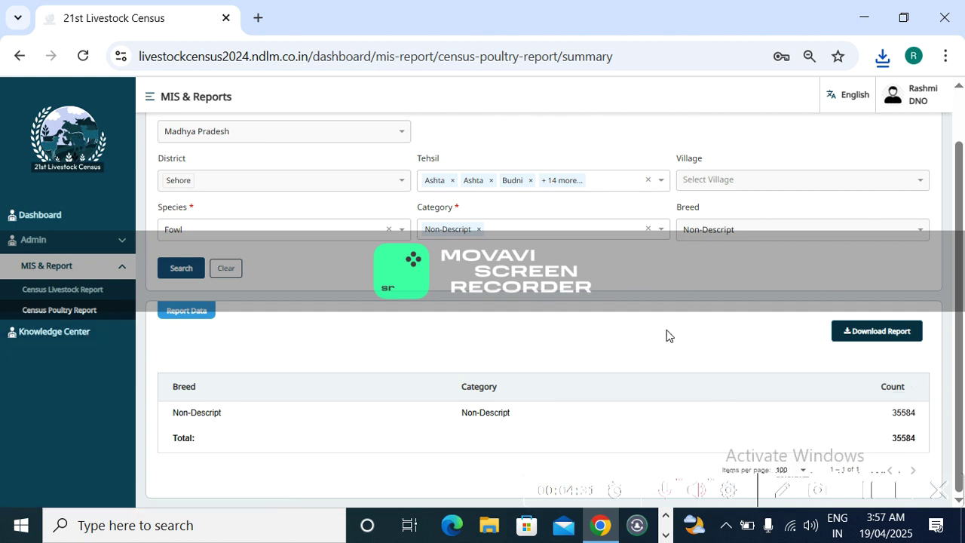
# Return to the census dashboard to view the district's summary statistics
pyautogui.click(34, 215)
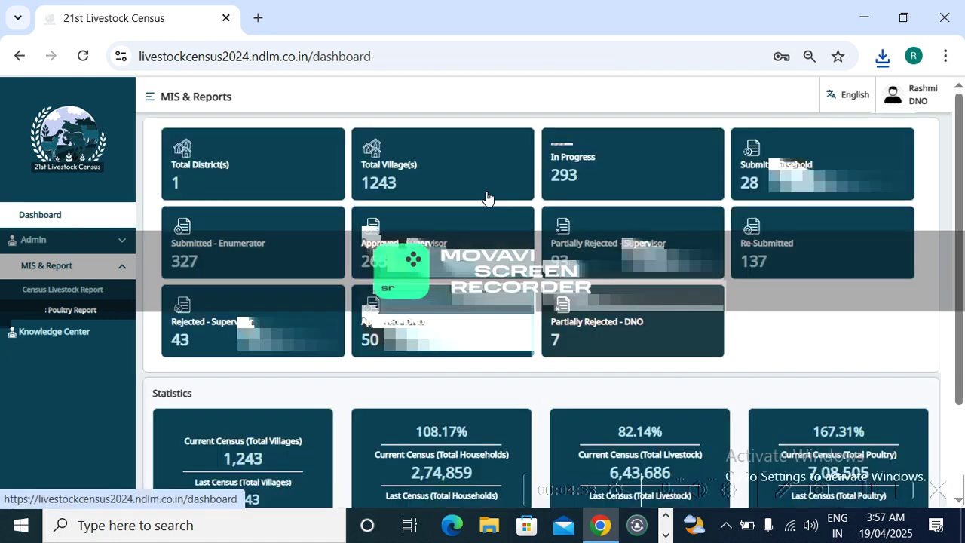